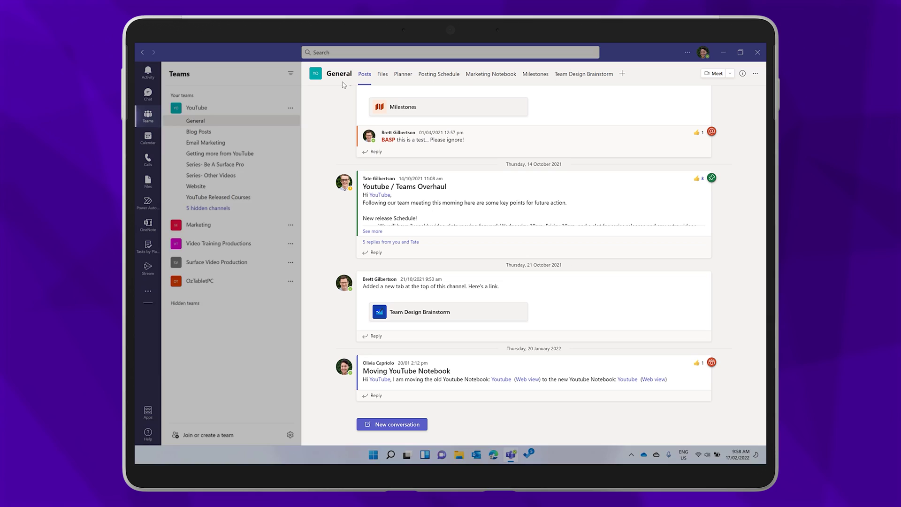
Browse the channel's whiteboard, tasks and SharePoint library, then add USB-C_Thumbnail.jpg to Files
left_click(585, 78)
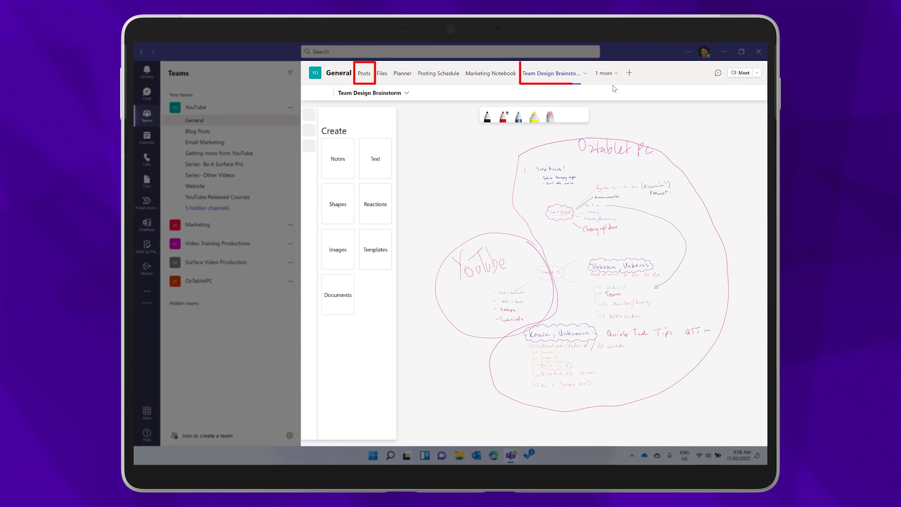
left_click(402, 73)
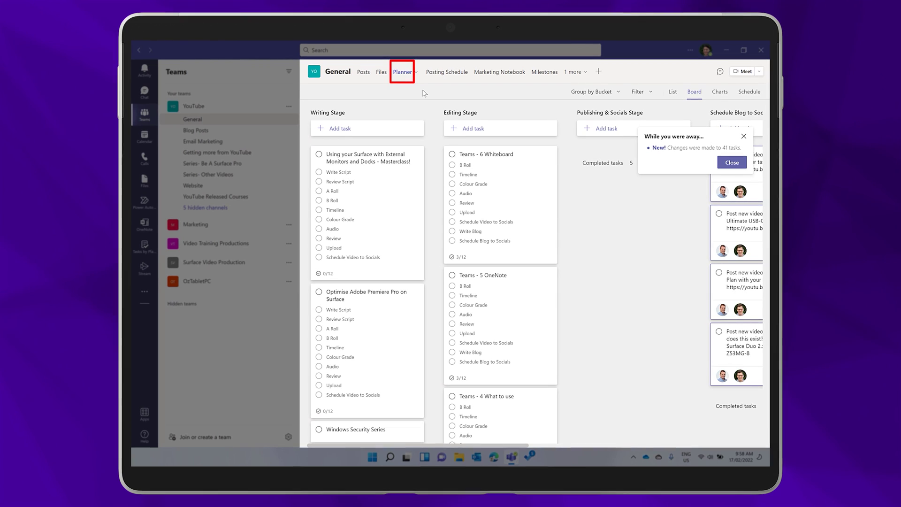
left_click(381, 73)
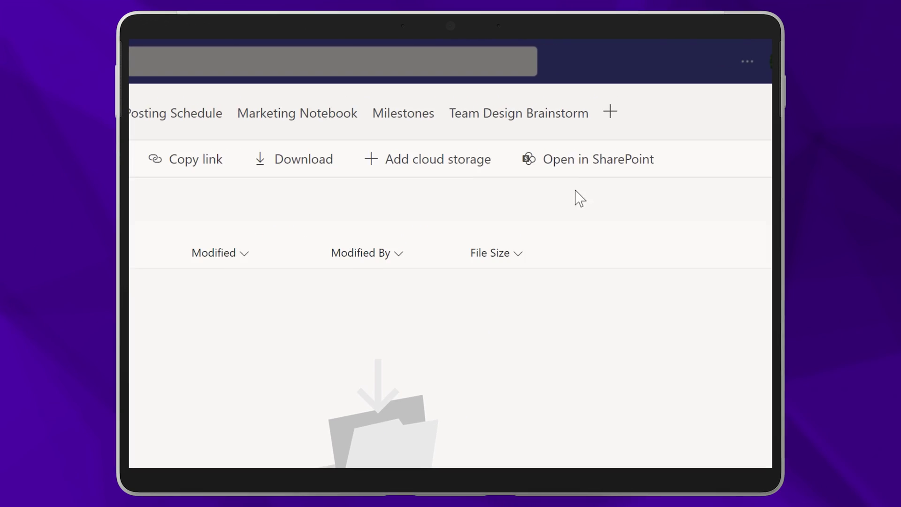
left_click(596, 160)
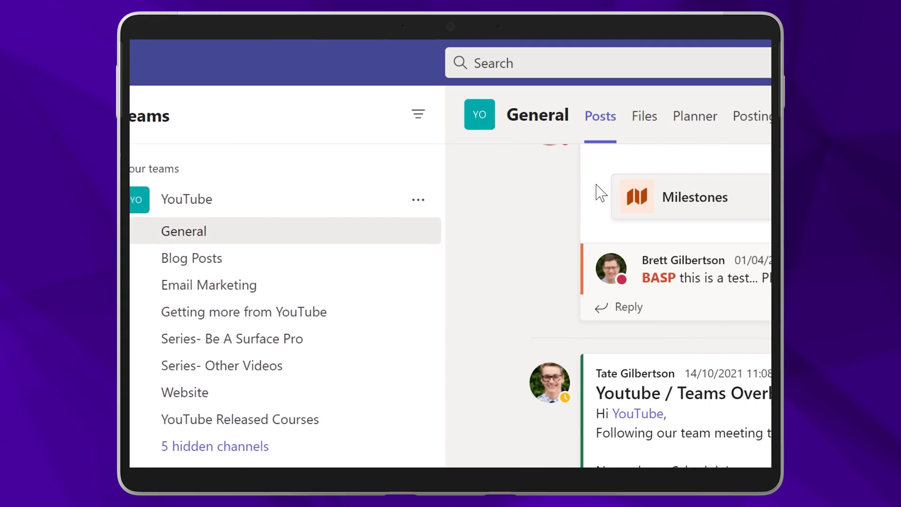
left_click(741, 122)
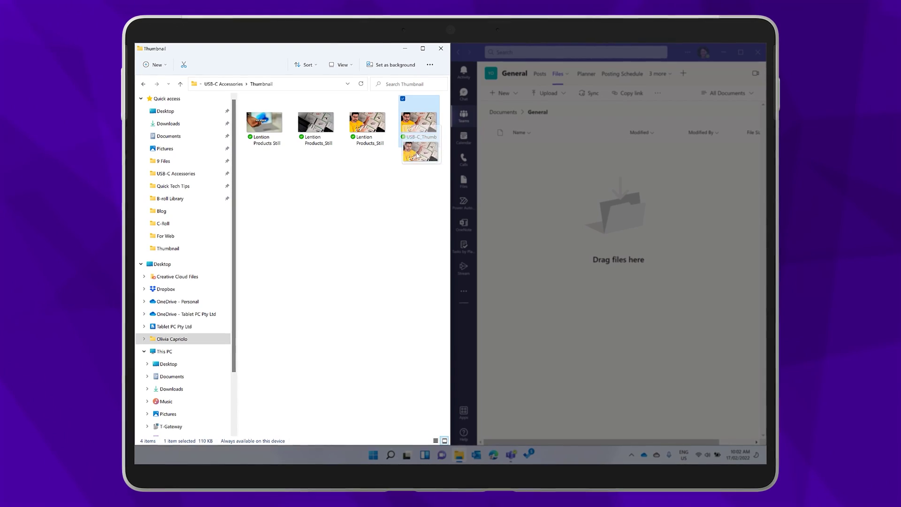
left_click_drag(425, 203, 623, 226)
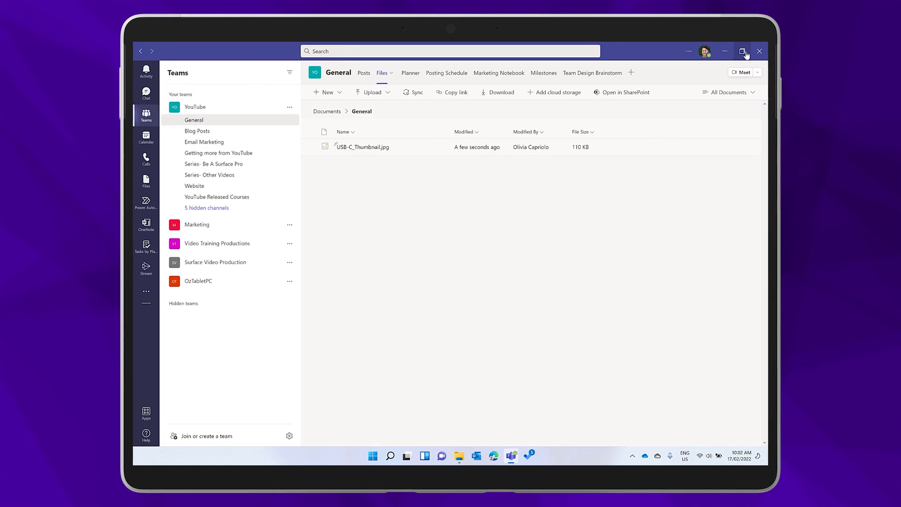
Upload Teams_Teams.jpg from the Unknown, Unknowns folder into the General channel's Files
left_click(442, 107)
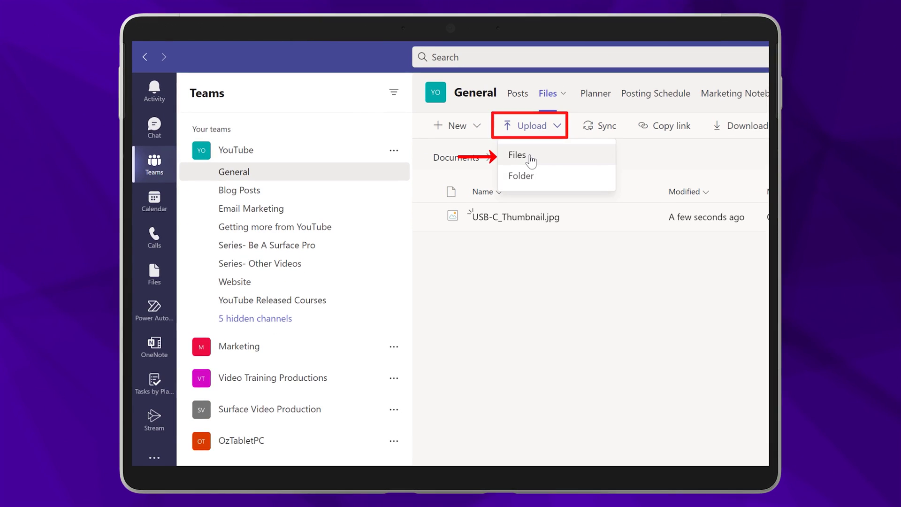
left_click(523, 156)
double_click(334, 202)
left_click(525, 169)
left_click(554, 375)
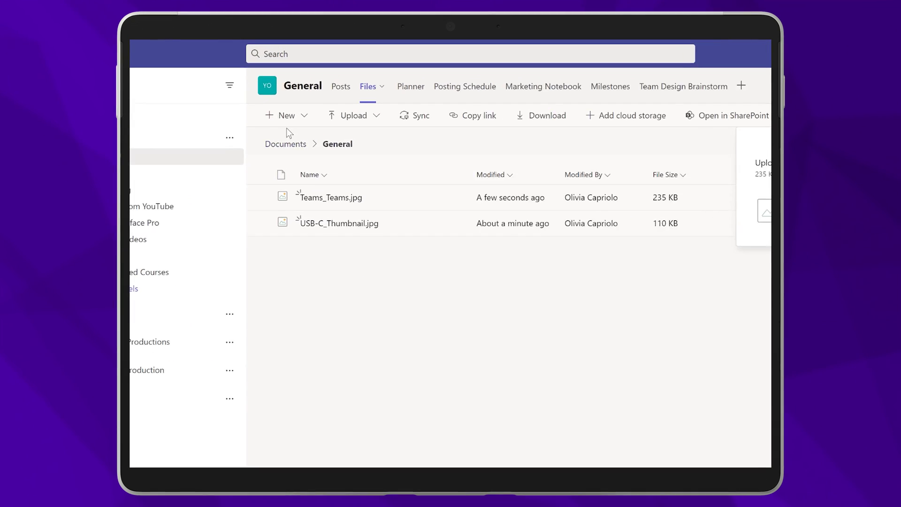
left_click(279, 137)
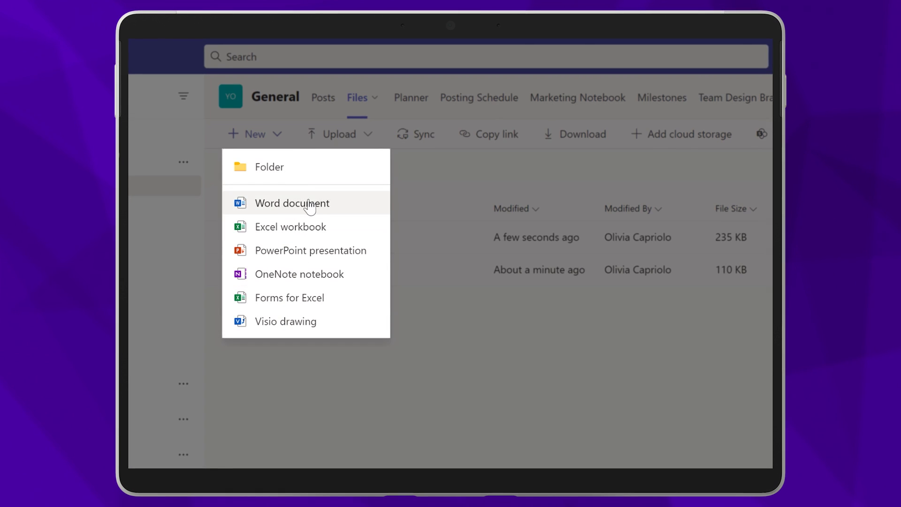
Close and reopen the New menu to list Folder, Word document, Excel workbook and other types
left_click(281, 134)
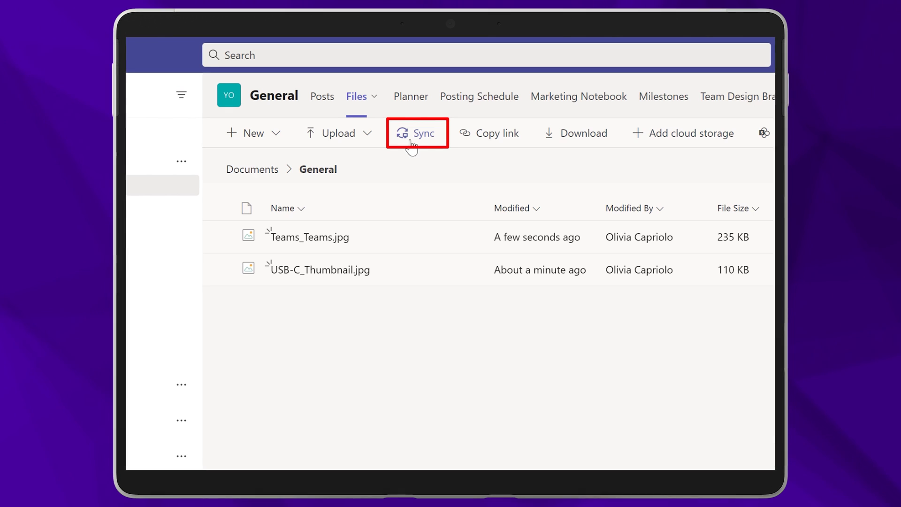
left_click(282, 141)
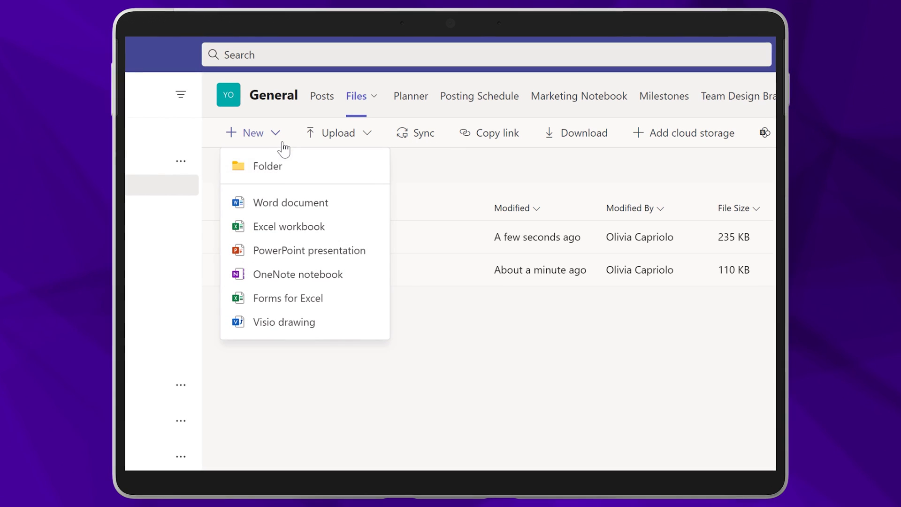
Create a Word document named 'How to use files in Teams' and open it in Teams
left_click(334, 213)
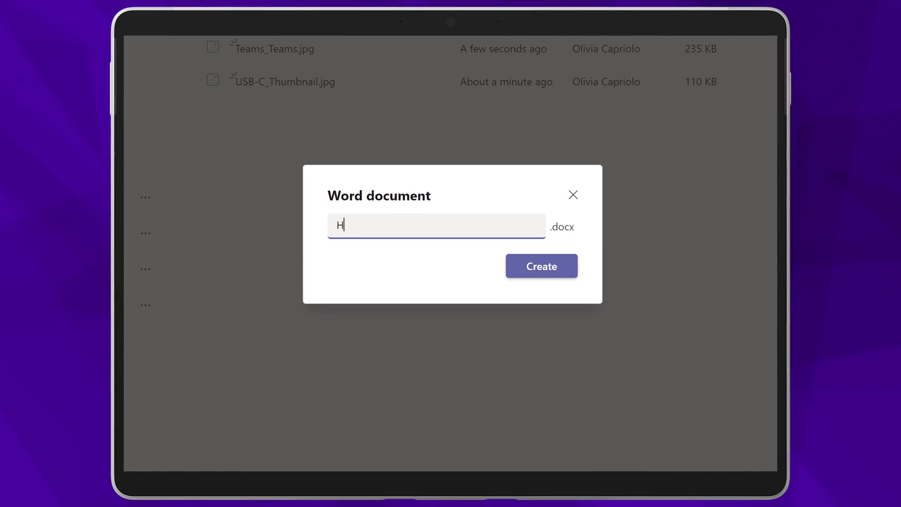
left_click(542, 266)
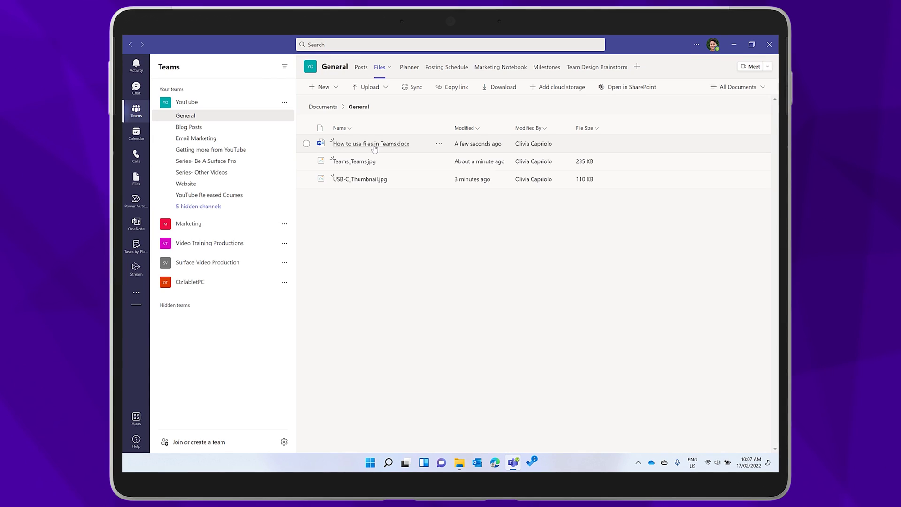
left_click(373, 144)
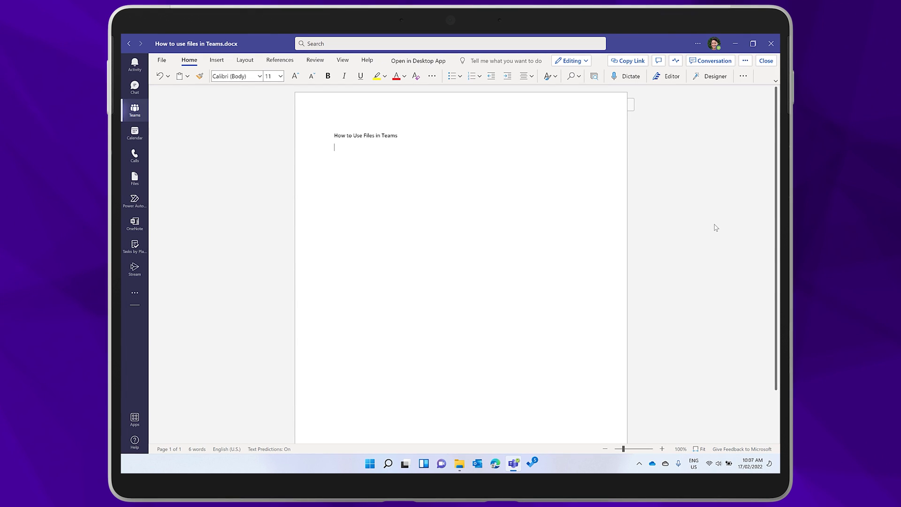
Open How to use files in Teams.docx in desktop Word with AutoSave on
left_click(443, 63)
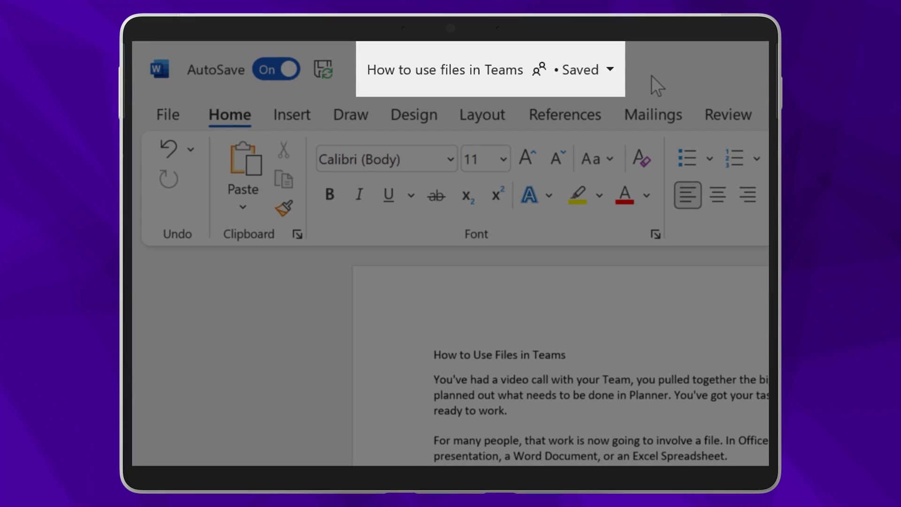
Show the document's name and location details and view its Version History
left_click(610, 77)
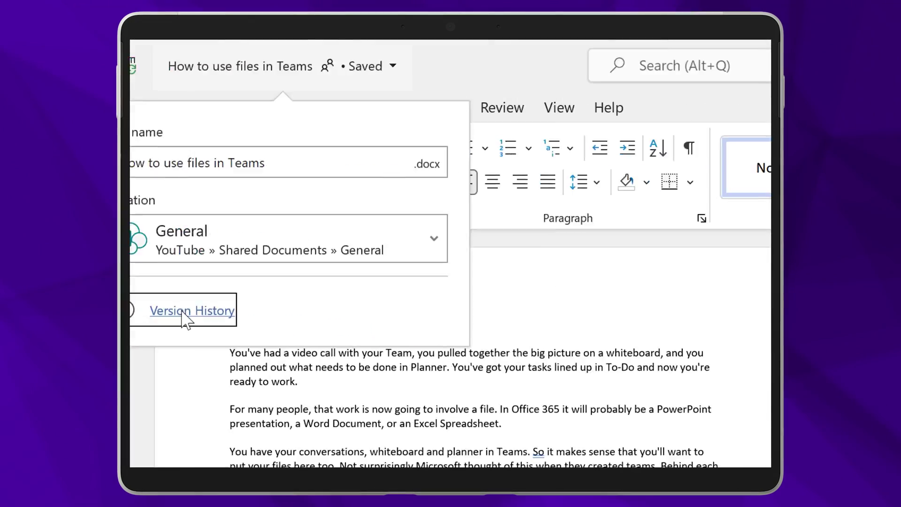
left_click(386, 336)
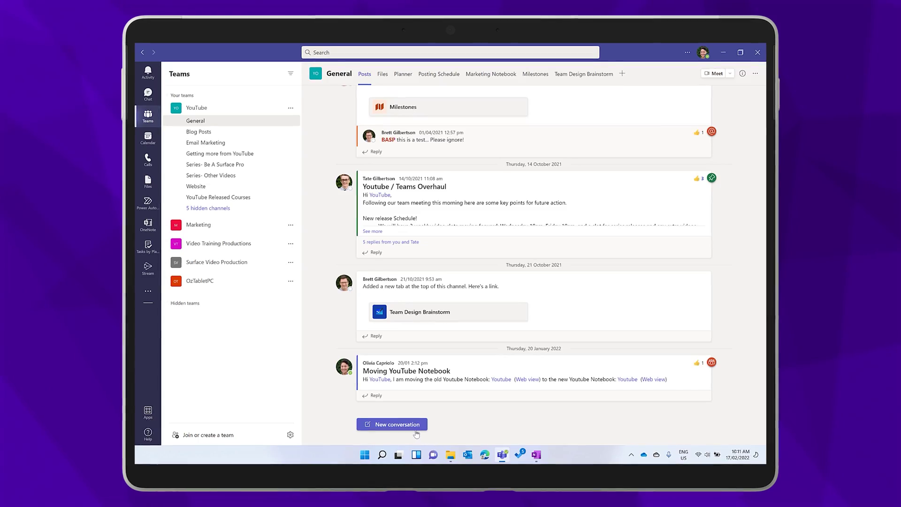
left_click(415, 428)
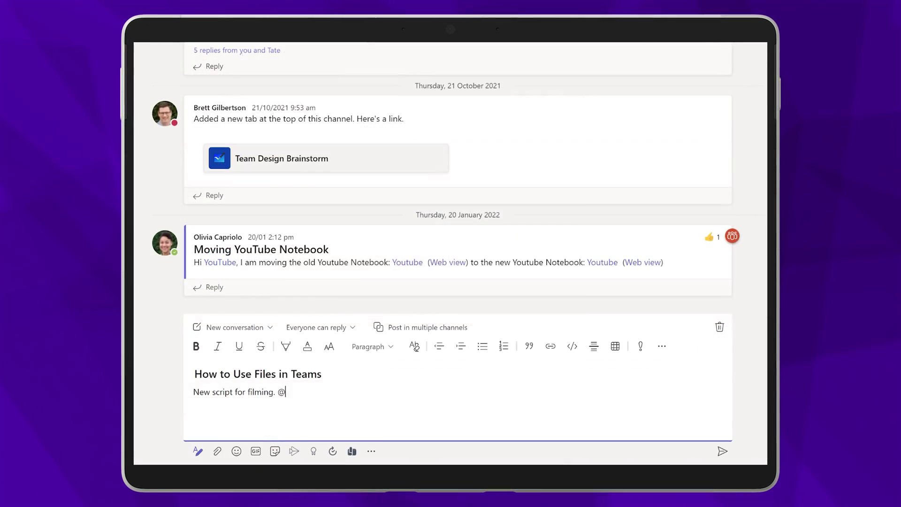
type("@team")
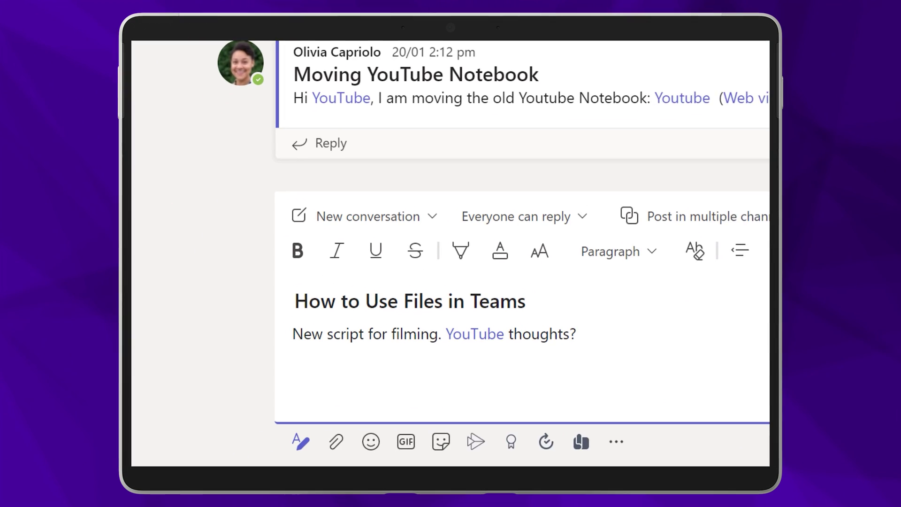
left_click(342, 442)
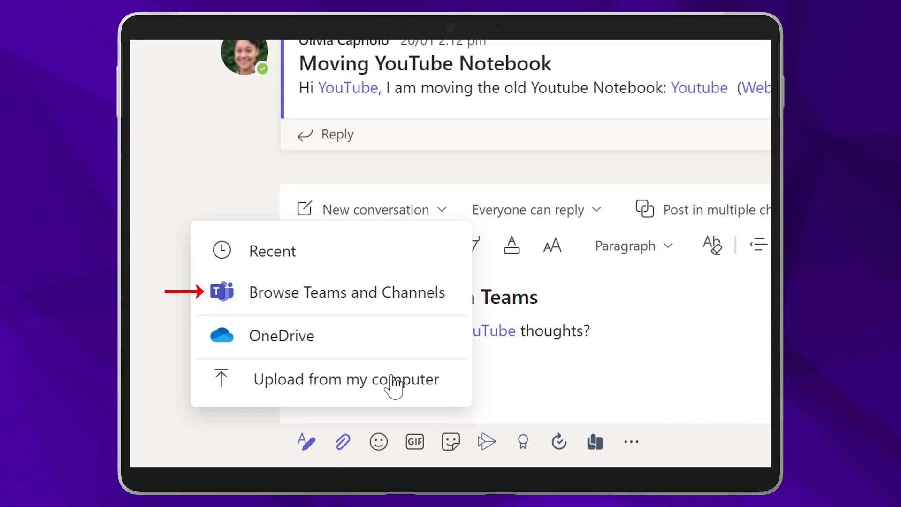
left_click(453, 303)
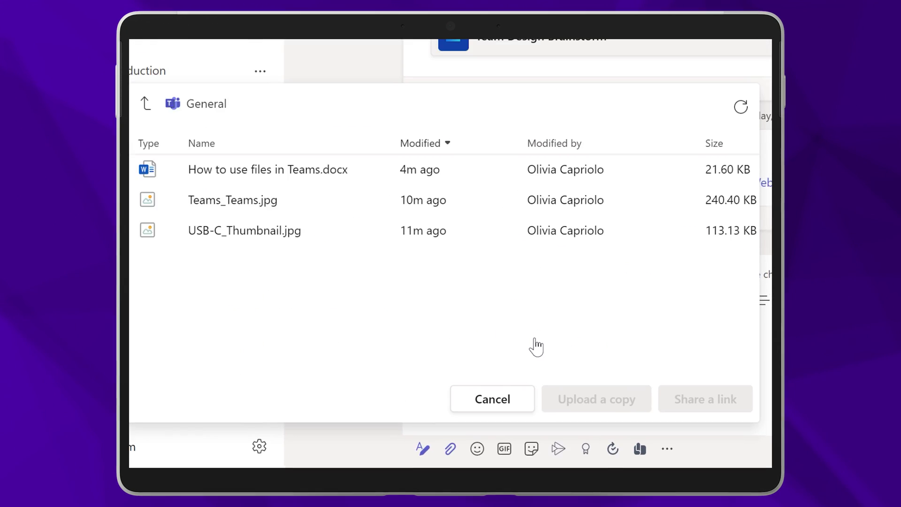
left_click(352, 181)
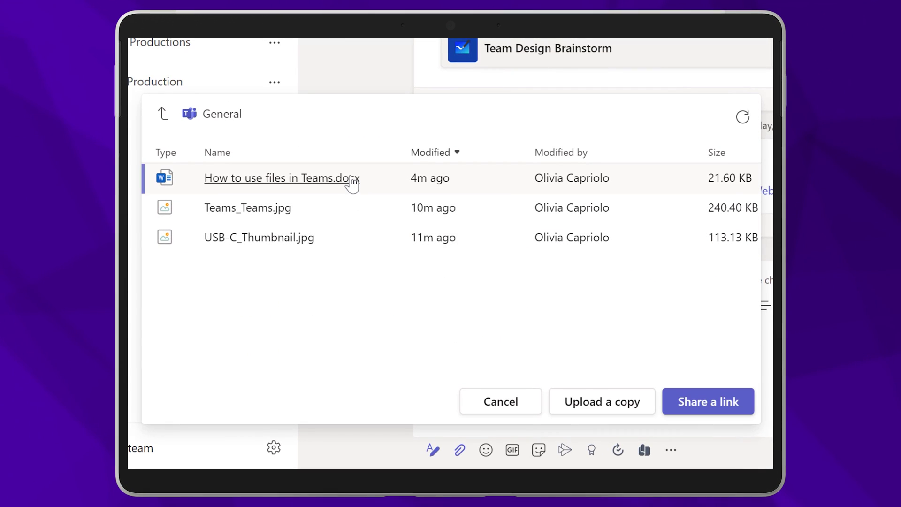
left_click(708, 404)
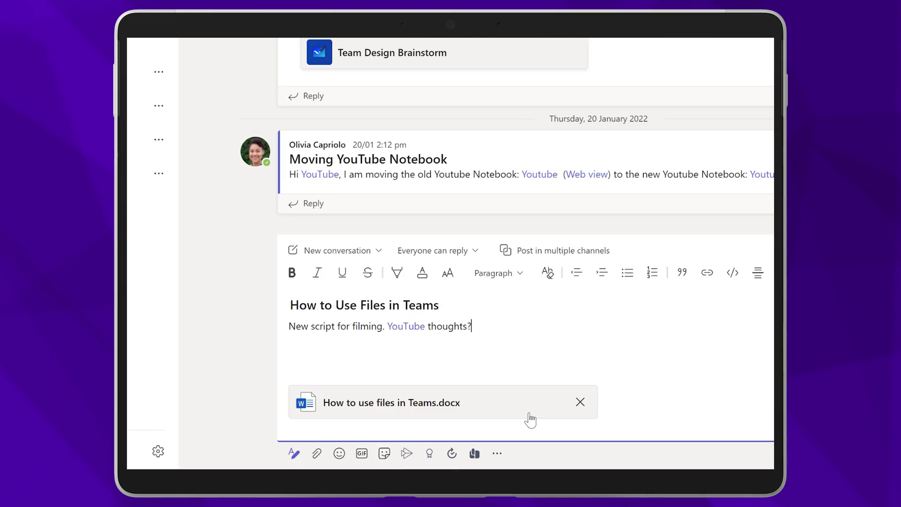
left_click(729, 457)
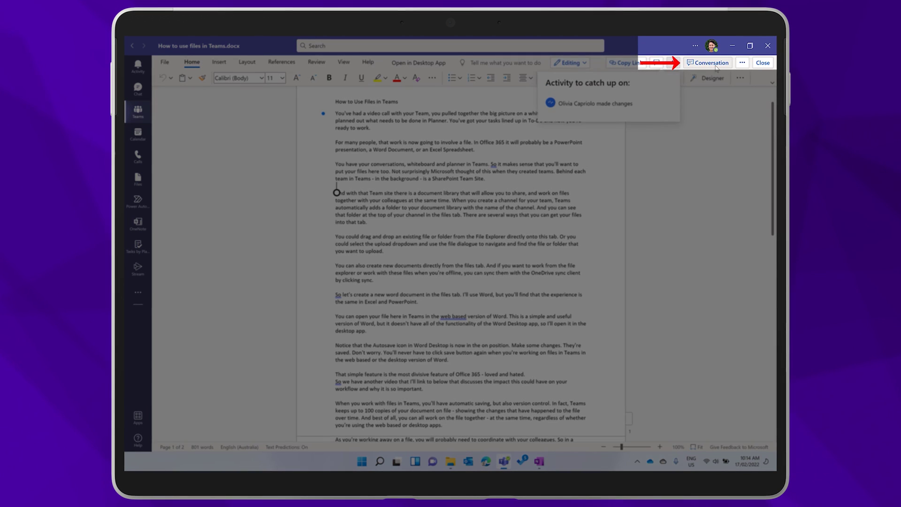
Open the post's conversation thread beside How to use files in Teams.docx
left_click(715, 65)
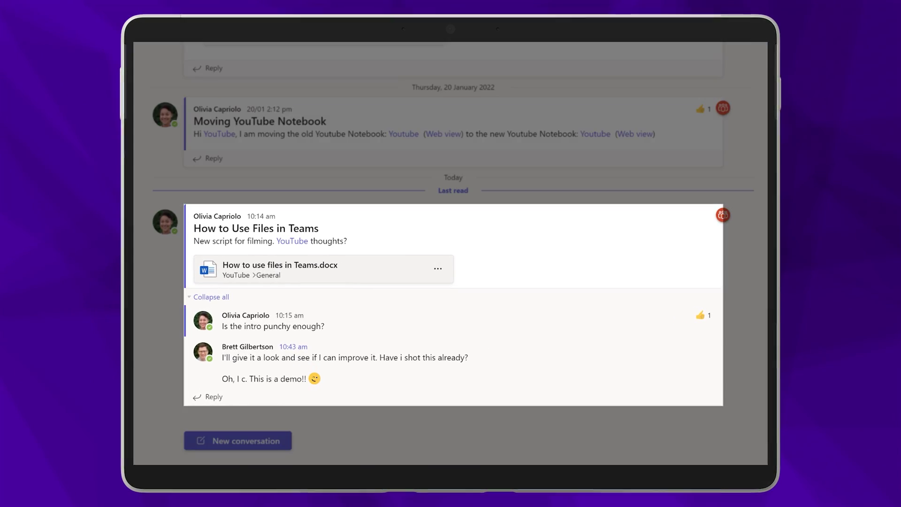
React with a thumbs-up to the 'Oh, I c. This is a demo!!' reply
mouse_move(691, 383)
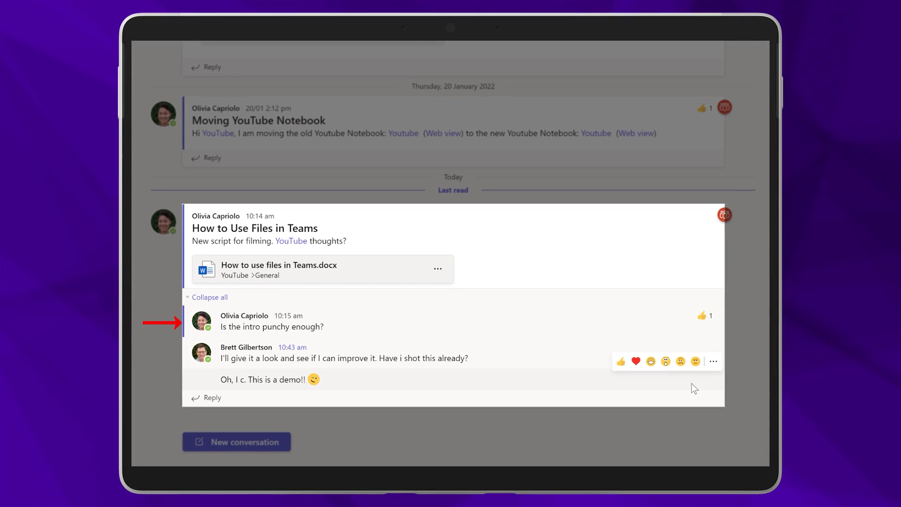
left_click(622, 361)
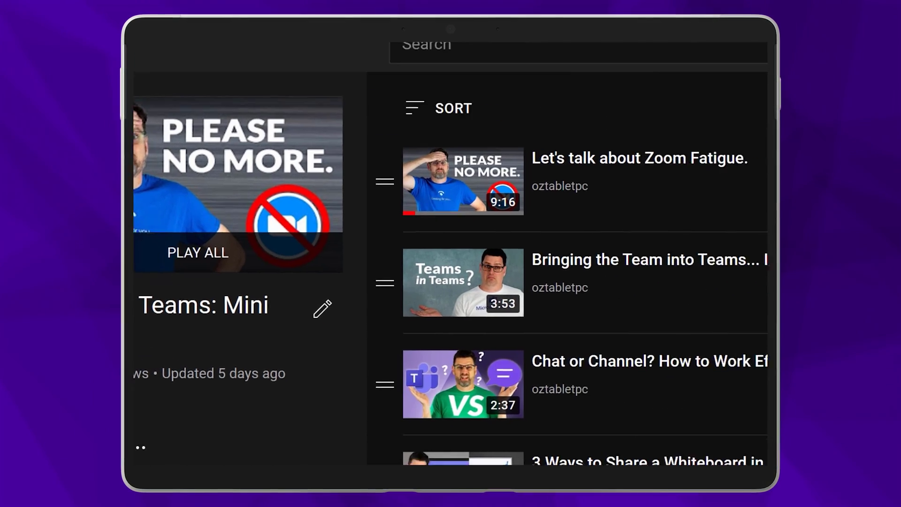
scroll(450, 254, "down", 4)
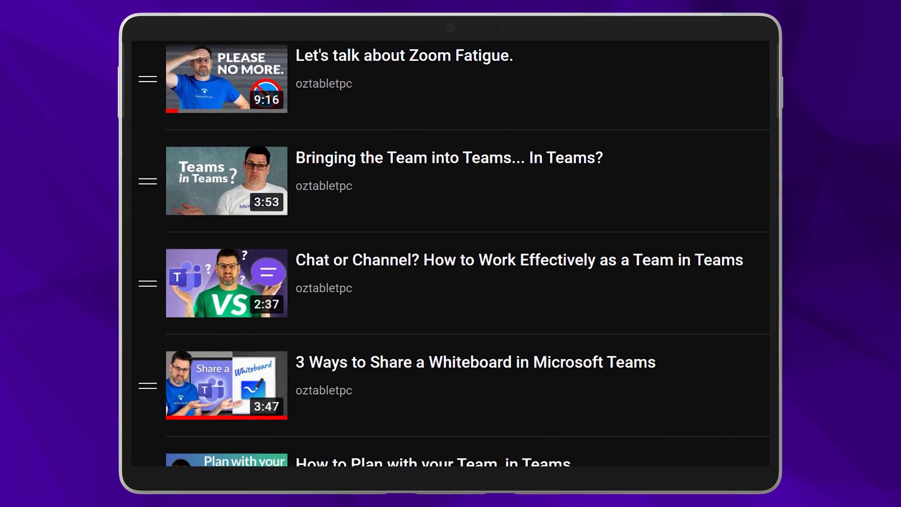
scroll(451, 254, "down", 2)
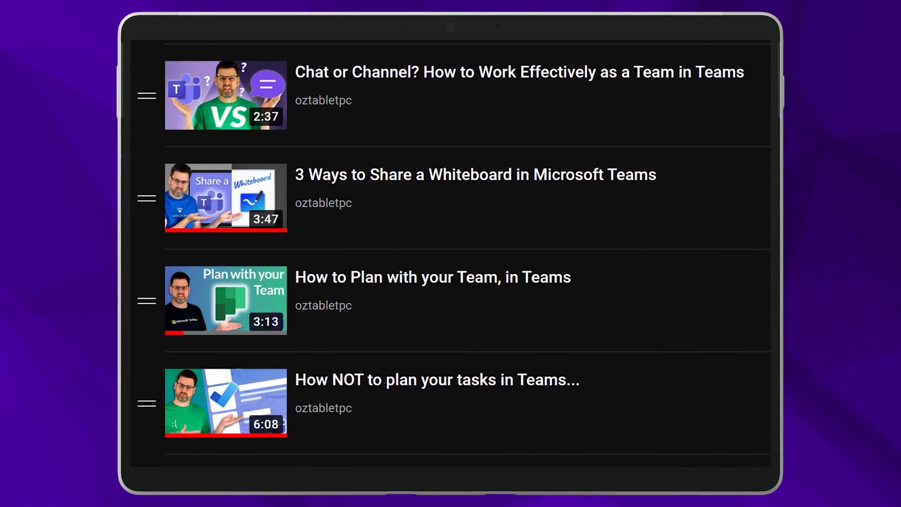